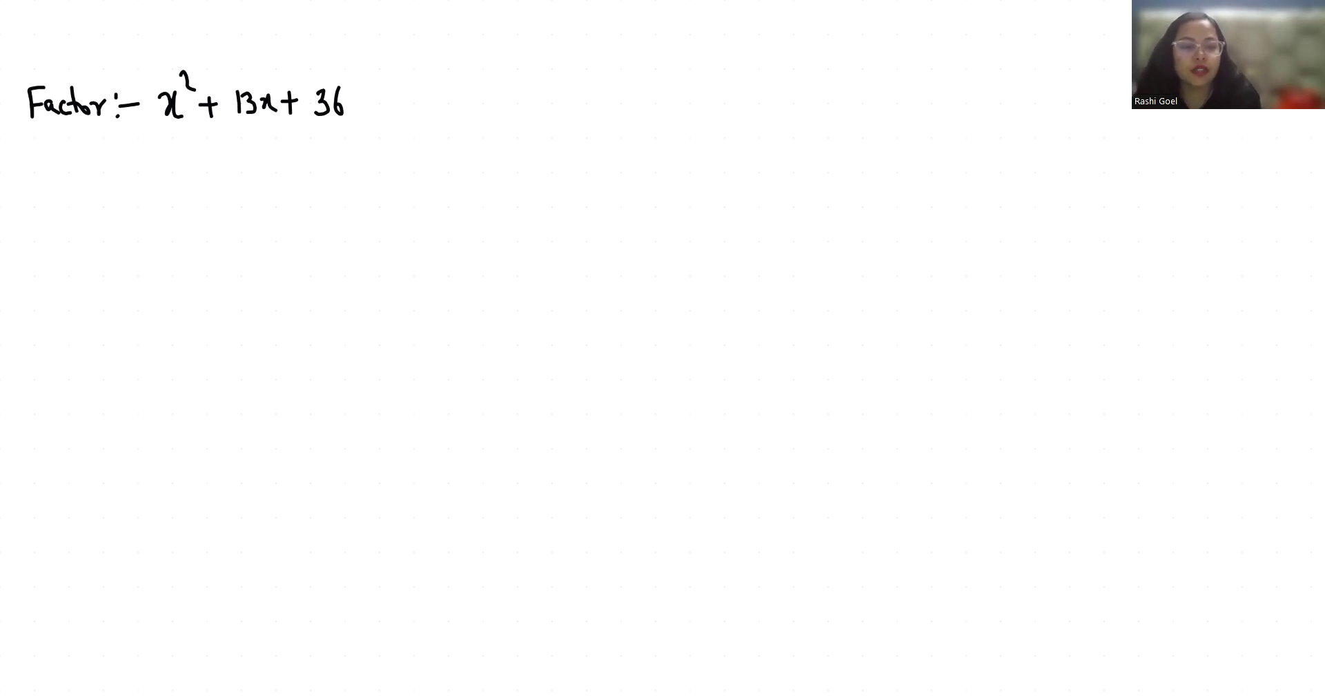
Underline the 13x term in x²+13x+36
drag(231, 127, 267, 127)
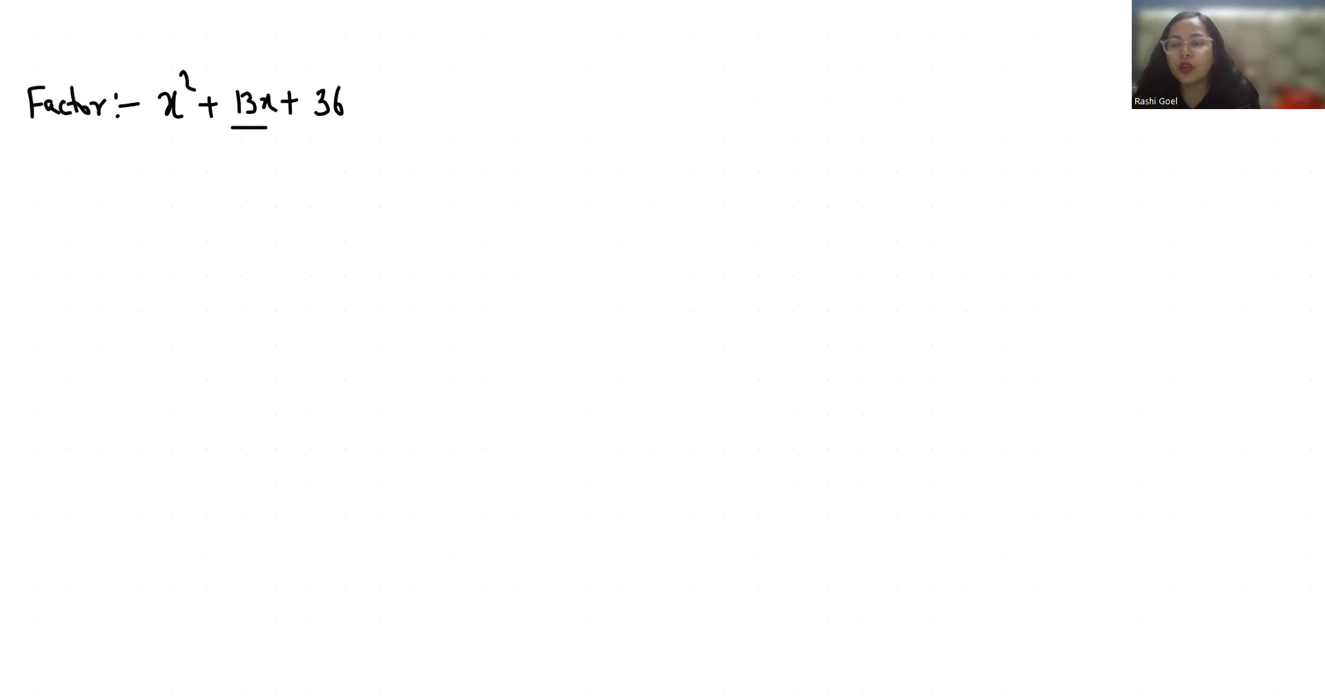
Handwrite in blue the start of the expanded expression x²+9x below the problem
drag(152, 180, 168, 194)
drag(167, 158, 179, 172)
mouse_move(184, 186)
mouse_down()
mouse_move(201, 187)
mouse_move(192, 196)
mouse_up()
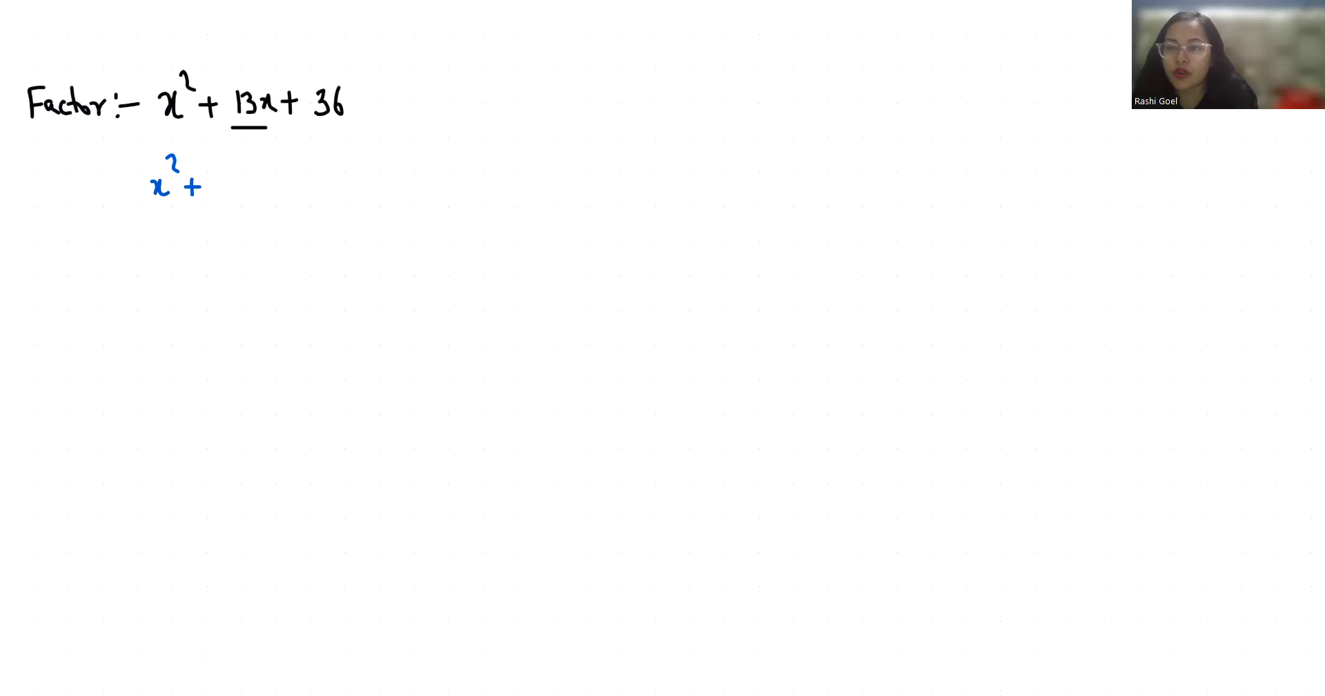
drag(231, 178, 226, 198)
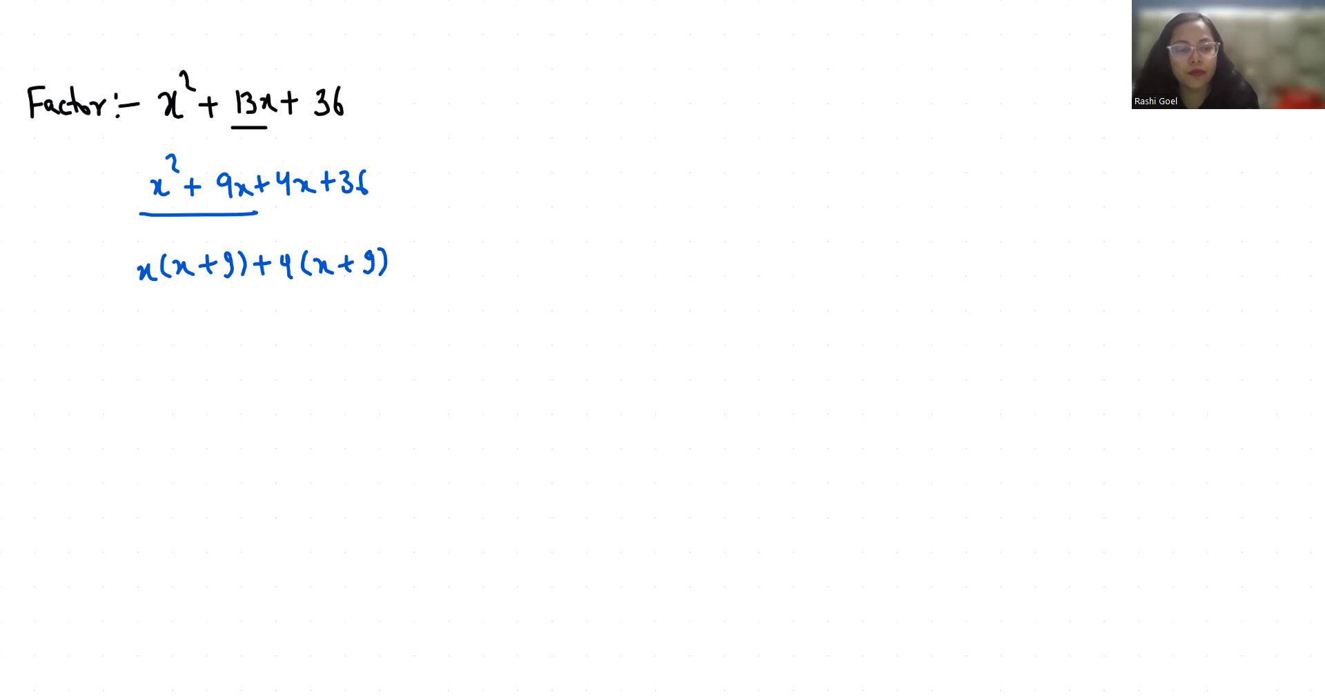
Begin writing the factored form (x+9), then erase the misdrawn line
drag(194, 312, 193, 340)
drag(205, 321, 221, 336)
drag(228, 327, 242, 327)
drag(258, 317, 255, 337)
drag(278, 313, 274, 338)
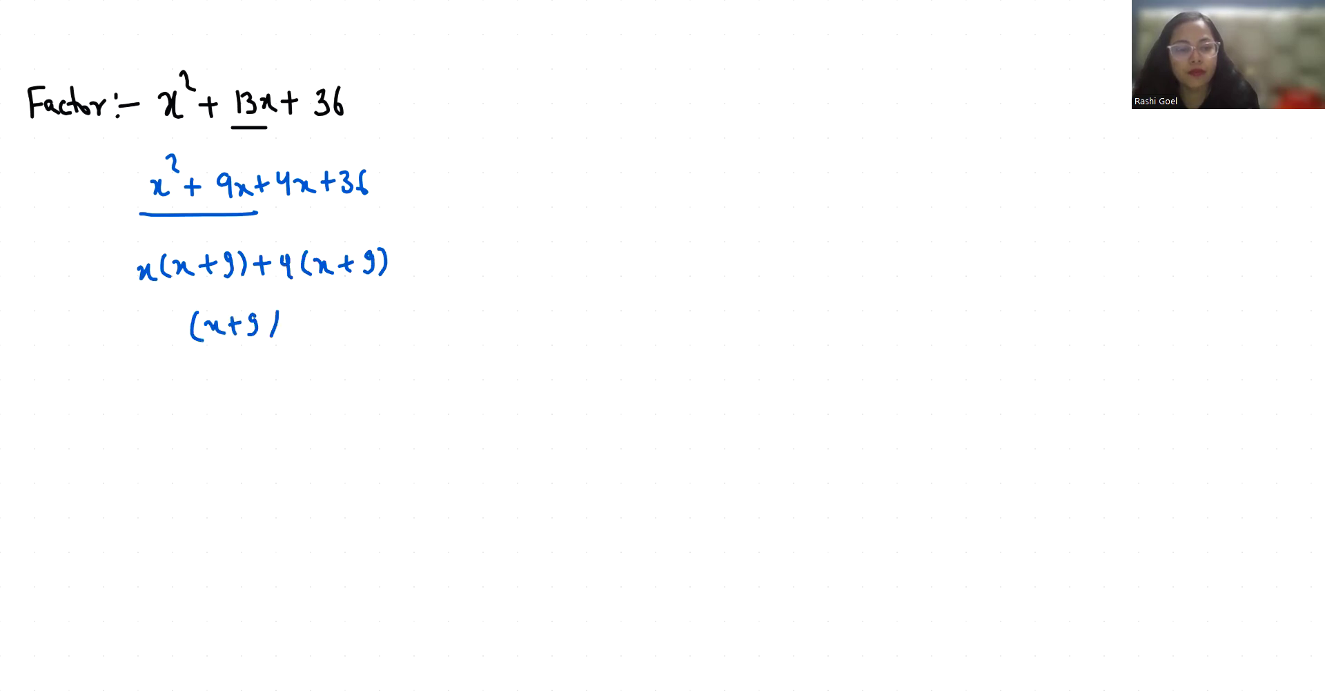
drag(191, 325, 277, 326)
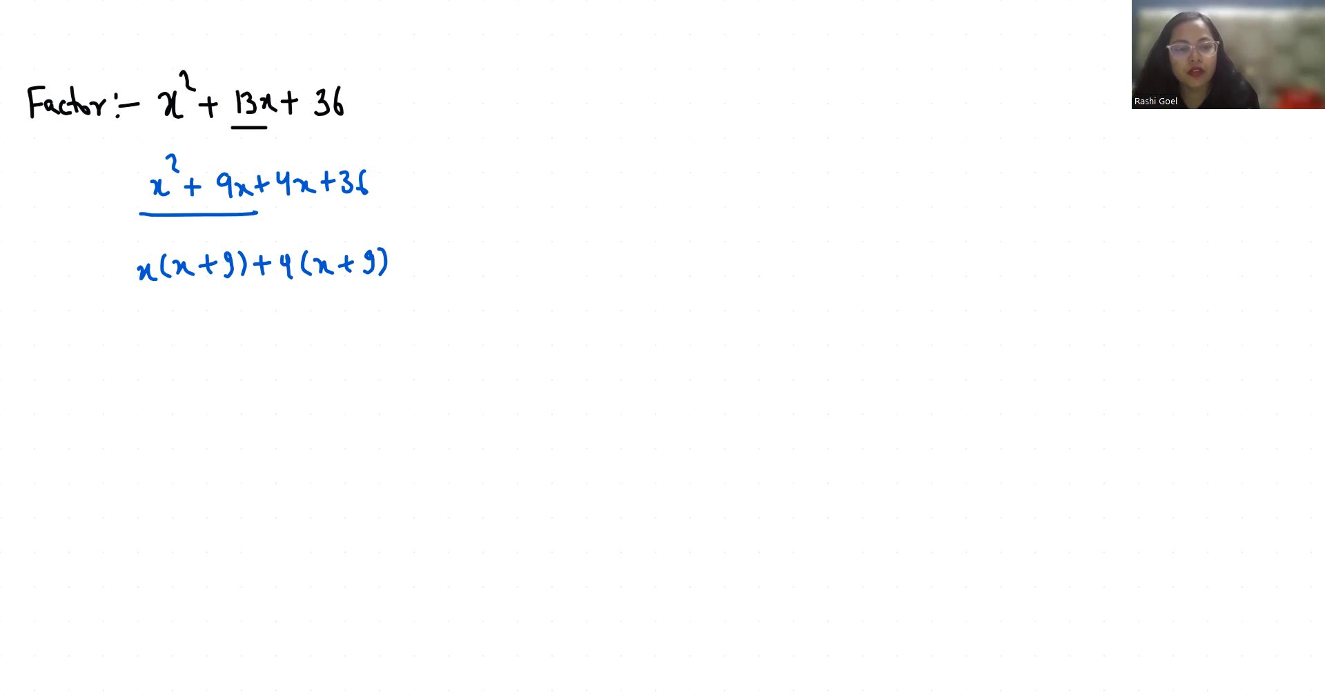